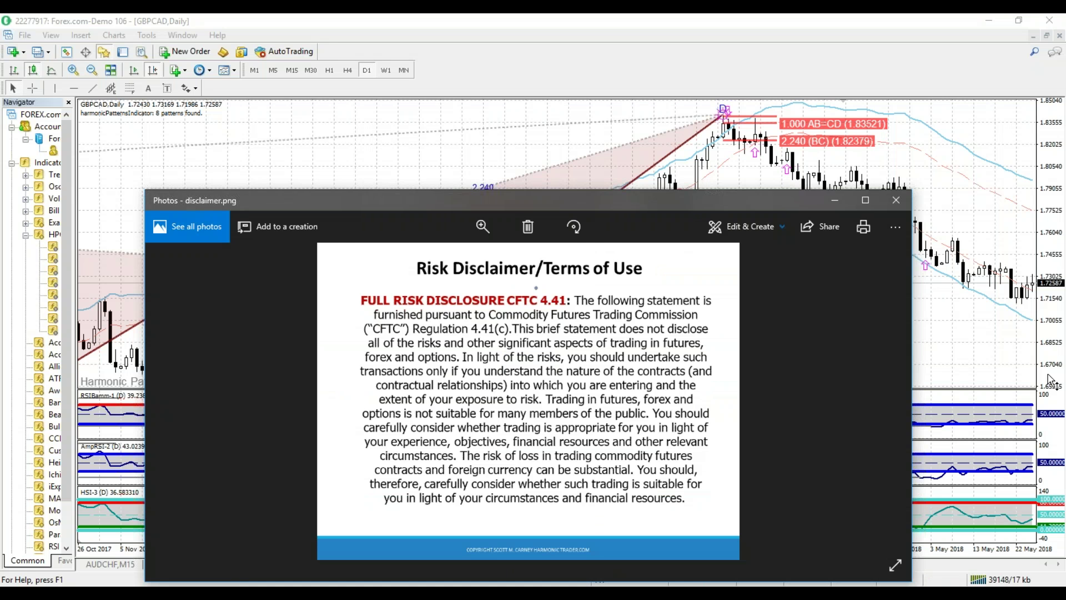
- Zoom out the GBPCAD daily chart and pan back so both Butterfly and Bat patterns show
click(538, 160)
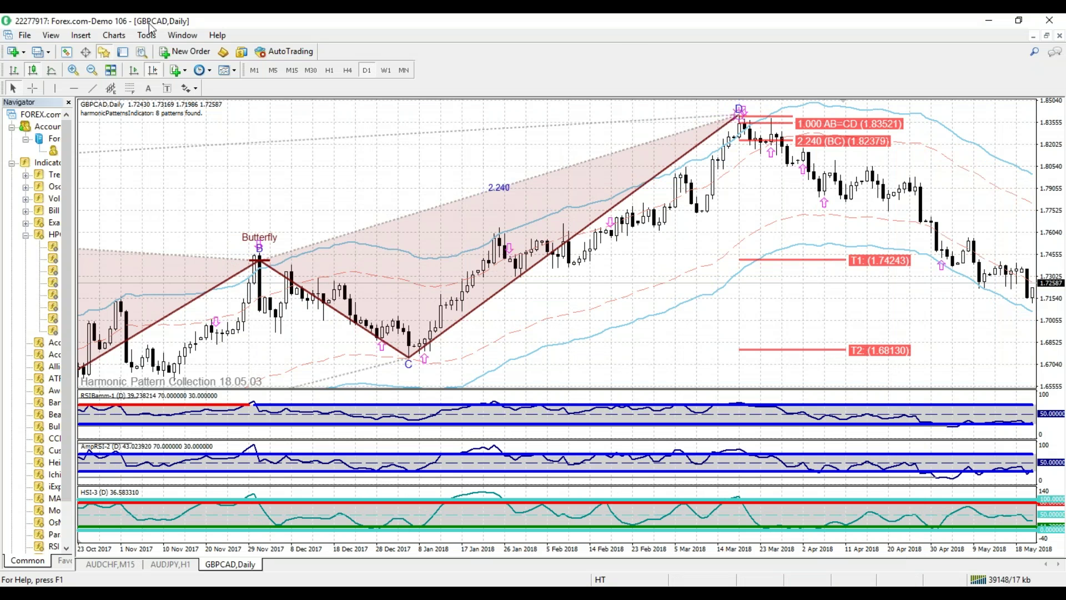
click(92, 70)
drag(243, 170, 353, 172)
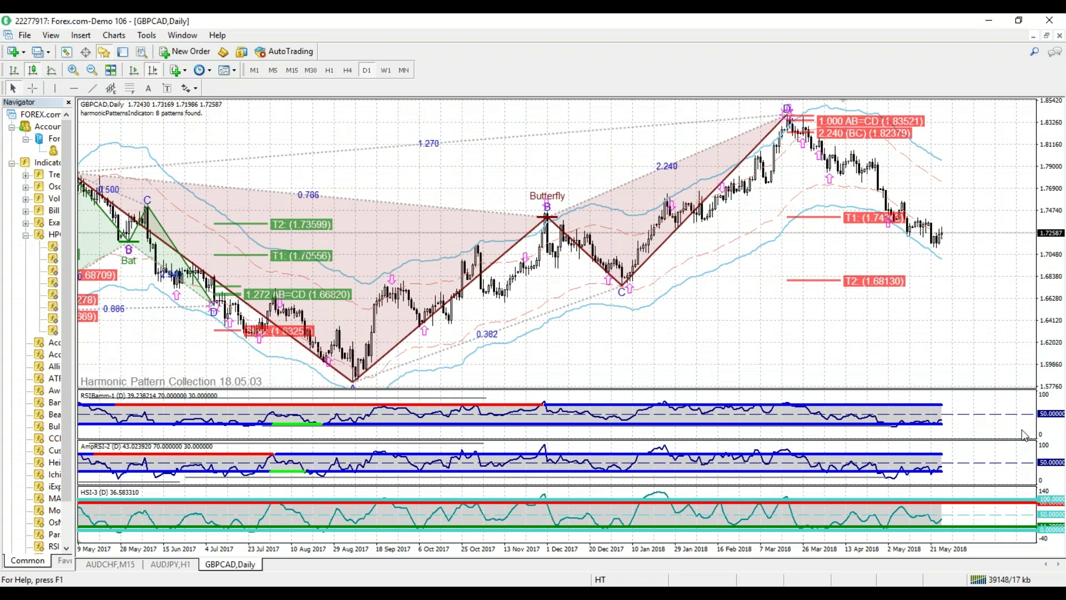
- Restore, re-maximize and move the MetaTrader 4 window down to bring up the Google search results in Chrome
click(1021, 21)
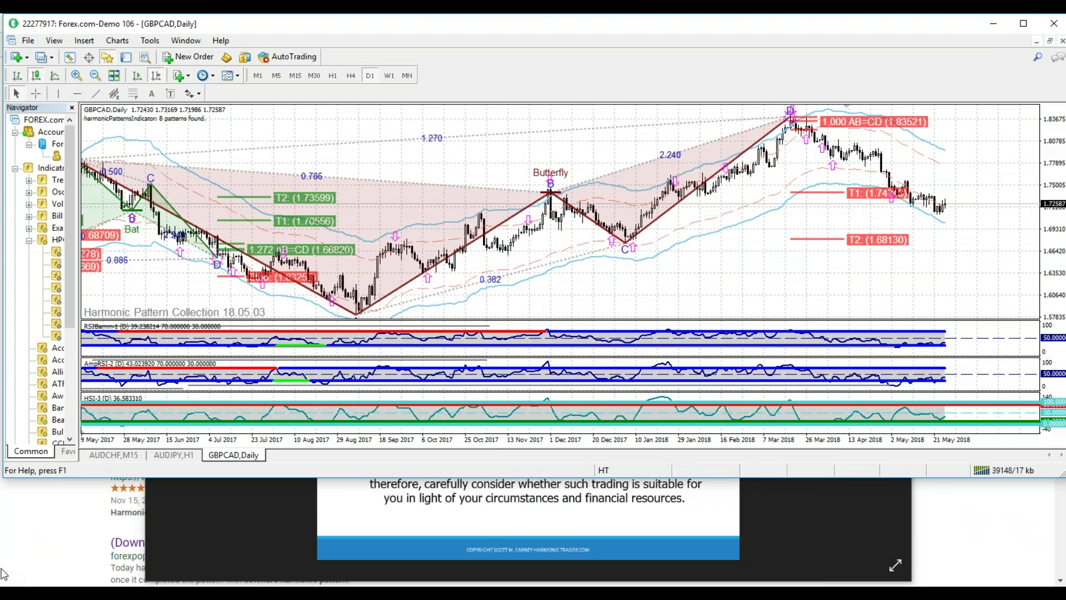
double_click(644, 20)
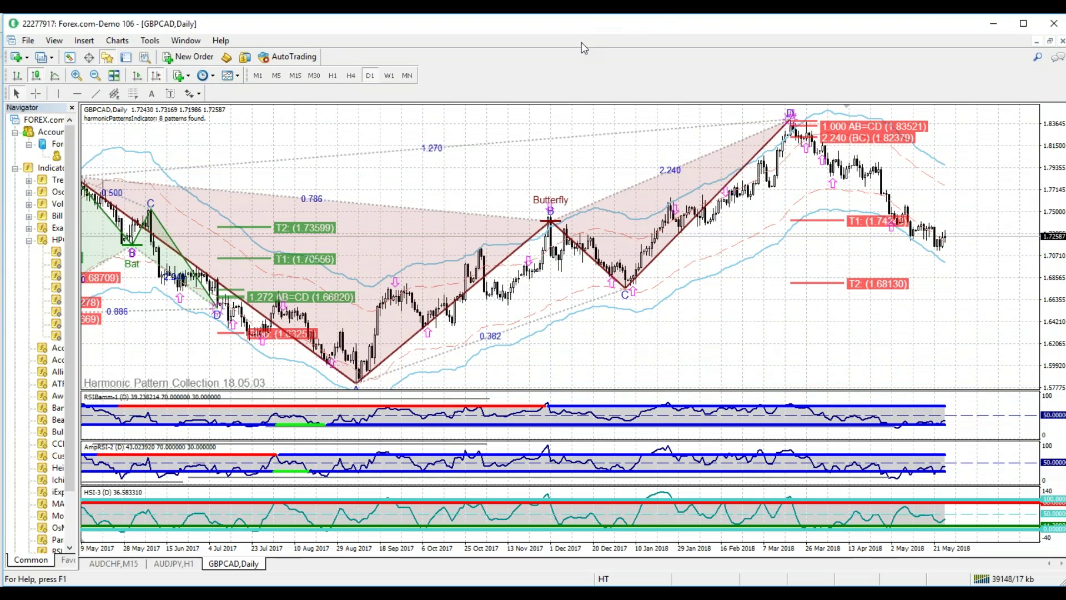
drag(626, 25, 636, 226)
click(326, 90)
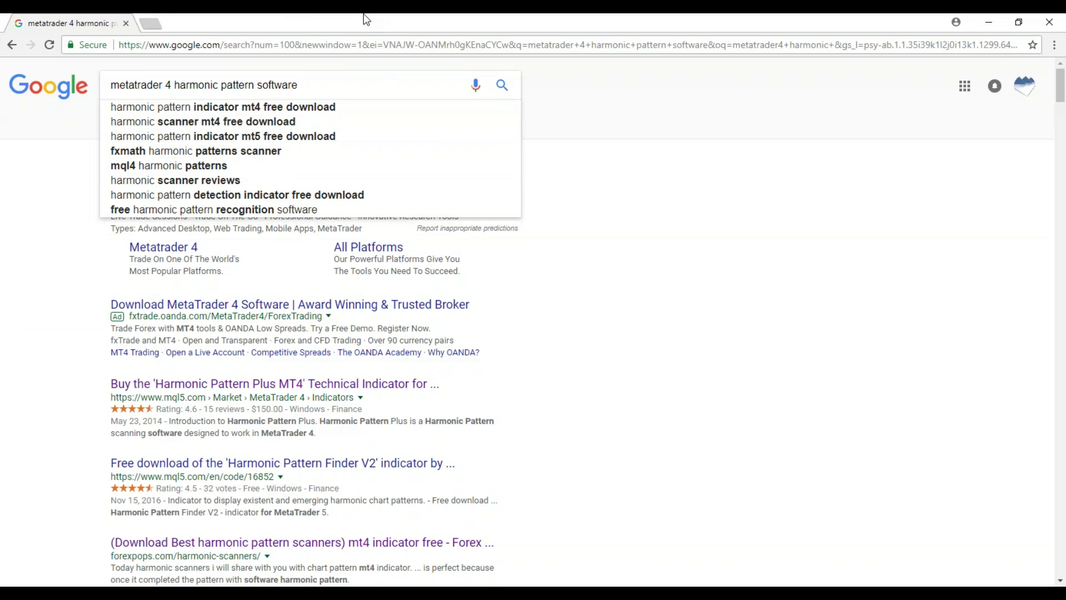
click(63, 335)
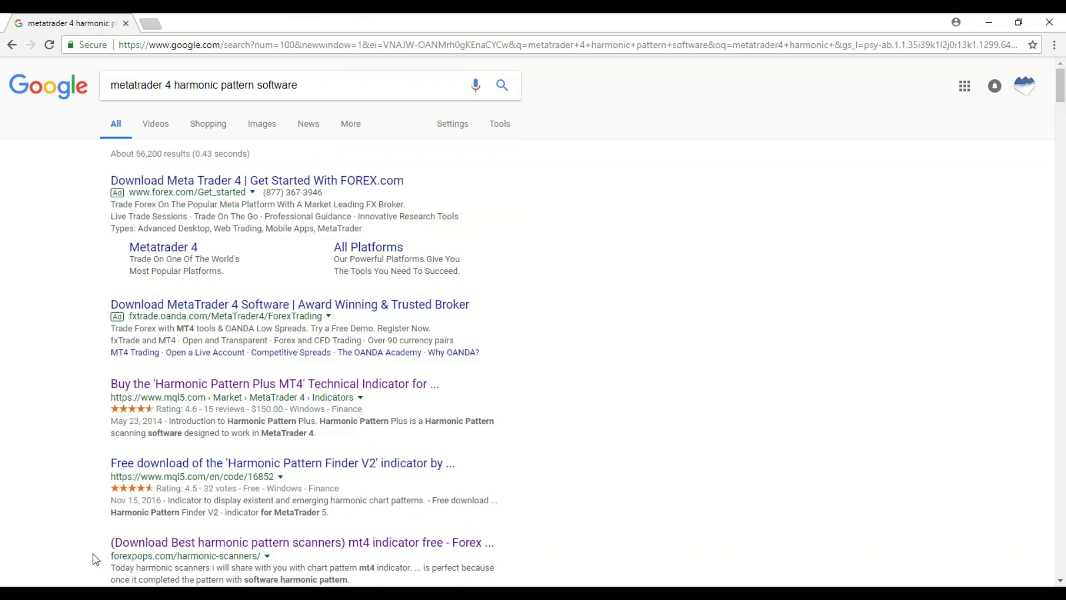
- Open the Harmonic Pattern Plus MT4 product page and view its Gartley completion-box screenshot
click(263, 385)
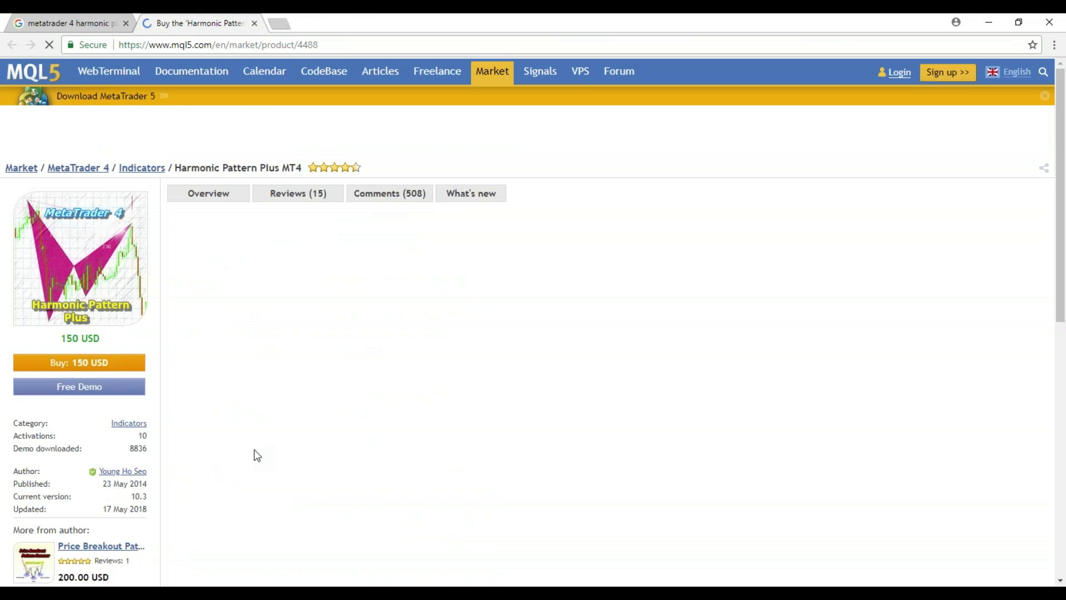
scroll(1050, 404, down, 7)
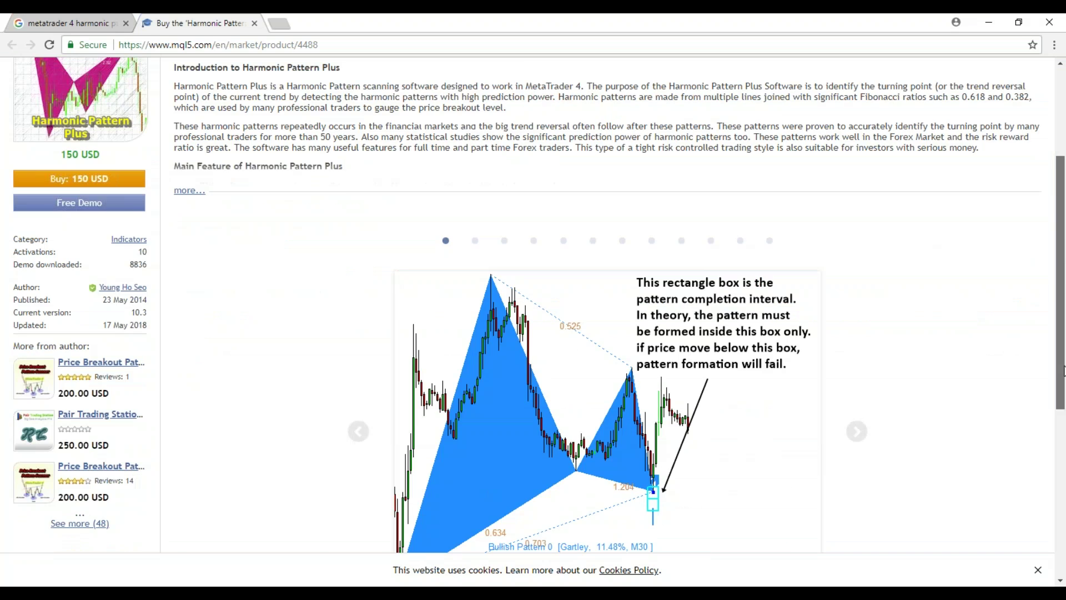
scroll(927, 370, up, 1)
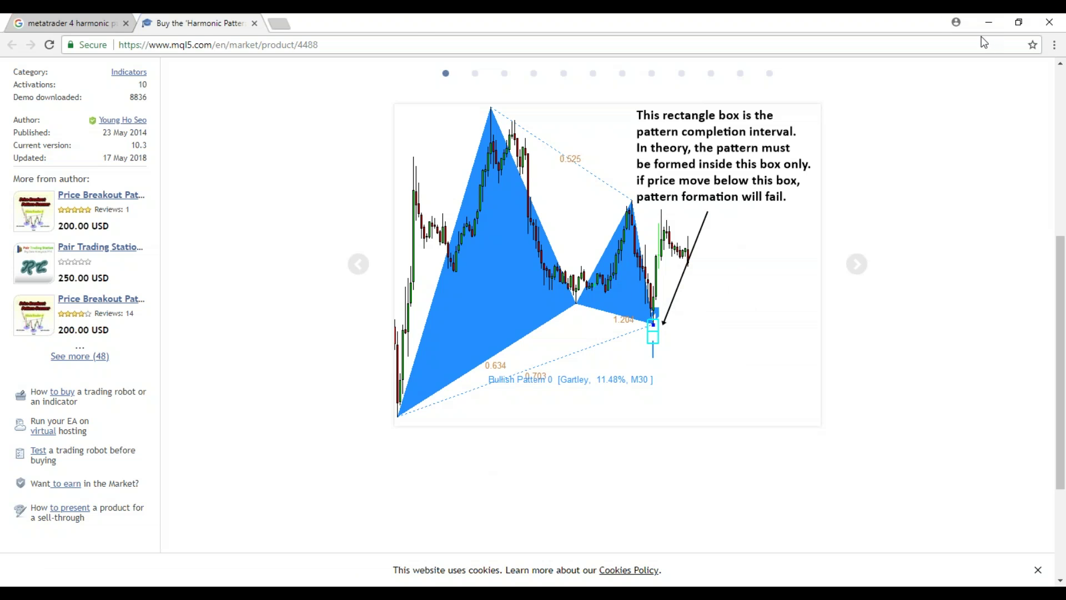
- Minimize the browser, maximize MetaTrader 4 and pan the GBPCAD daily chart to frame the Butterfly and Bat
click(990, 22)
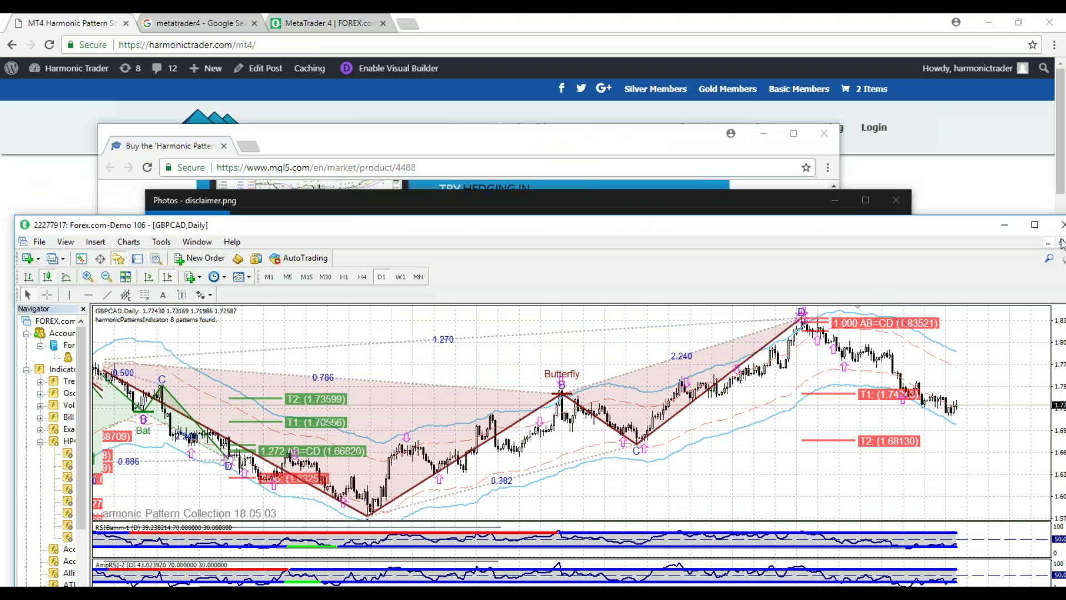
click(1034, 225)
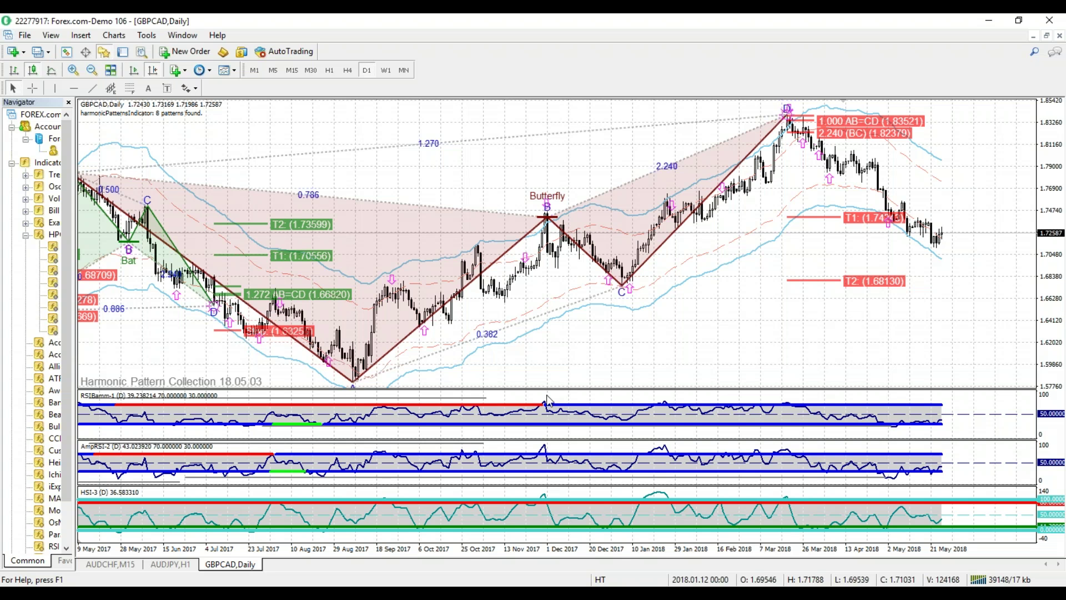
drag(588, 361, 490, 362)
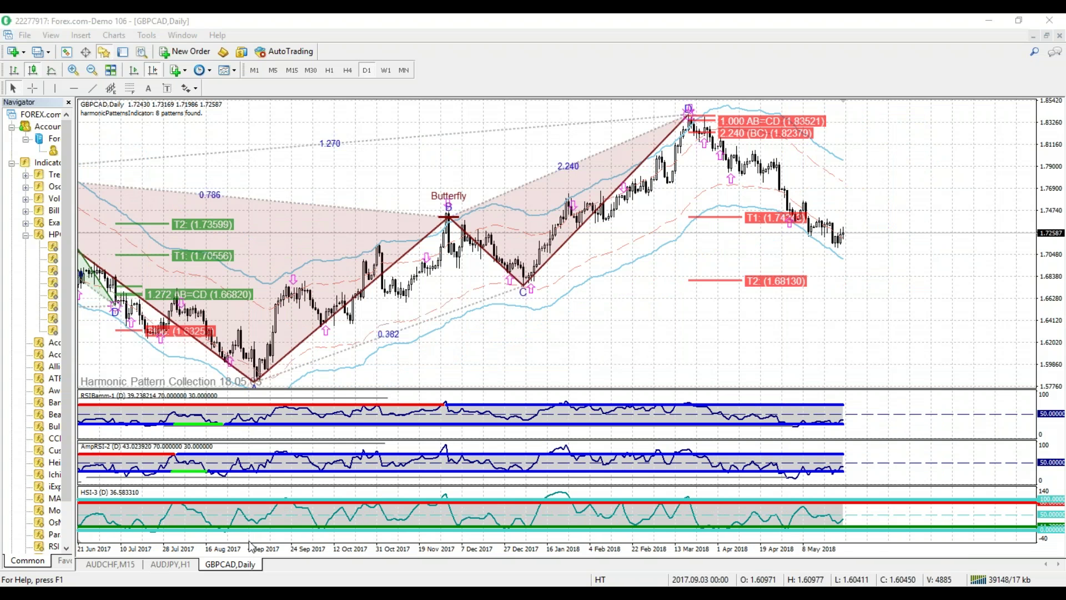
drag(325, 167, 405, 168)
drag(722, 310, 716, 361)
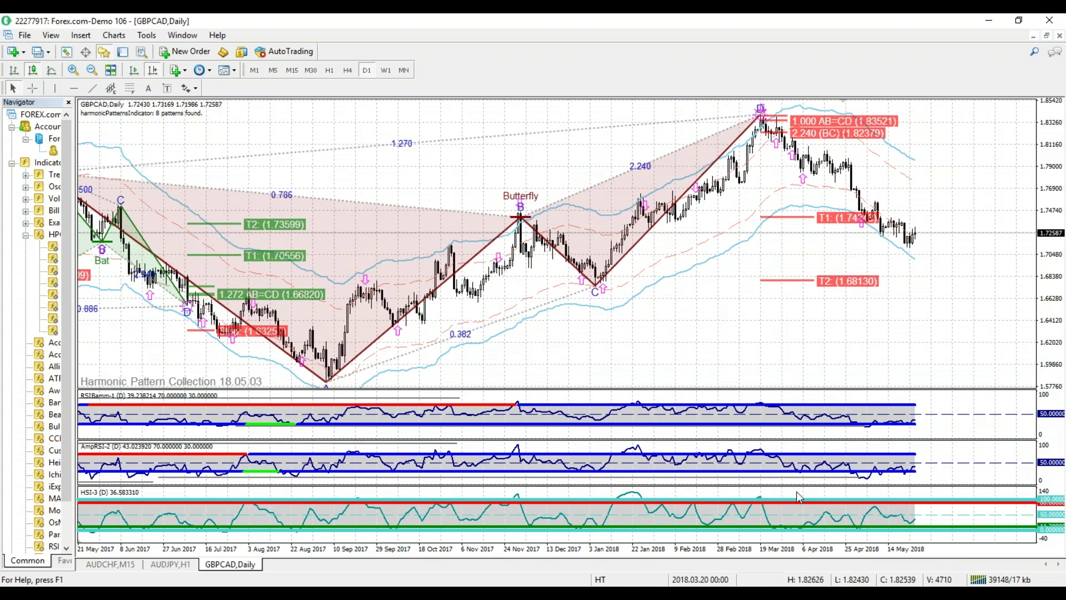
- Apply the HpcPatternsOnly template to the GBPCAD chart from its right-click Template menu
right_click(665, 491)
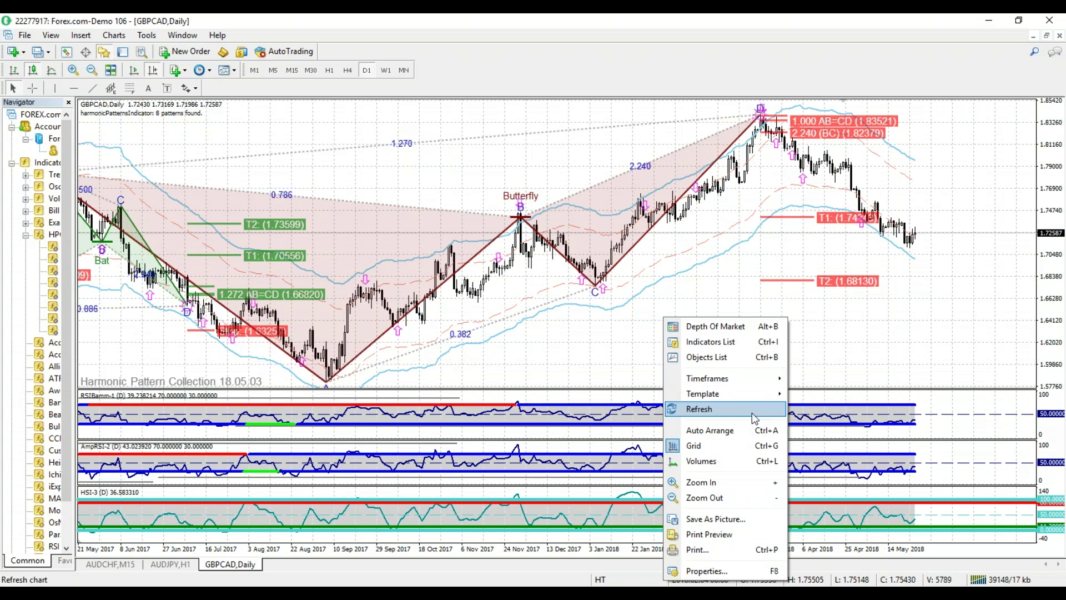
mouse_move(780, 393)
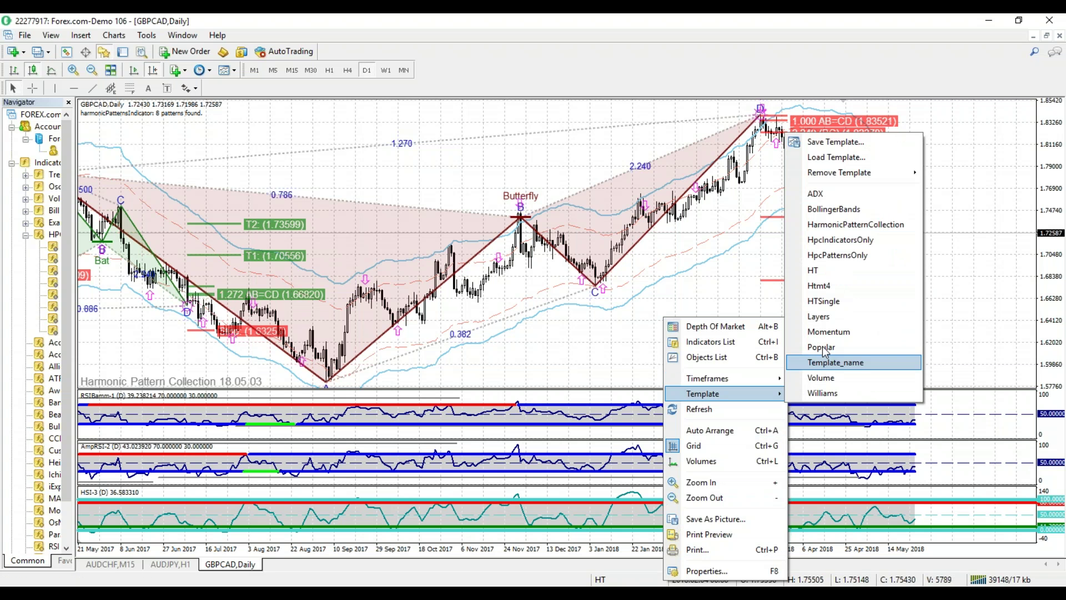
click(869, 257)
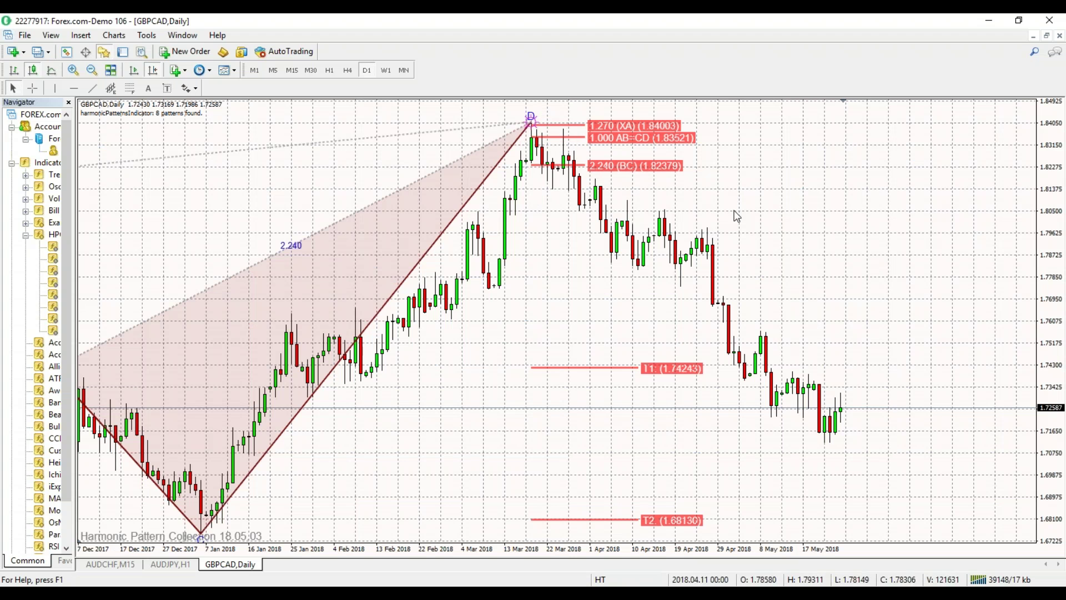
- Compress the price scale to show the 1.87047 Stop level and pan to the Butterfly's B point
drag(1040, 204, 1040, 228)
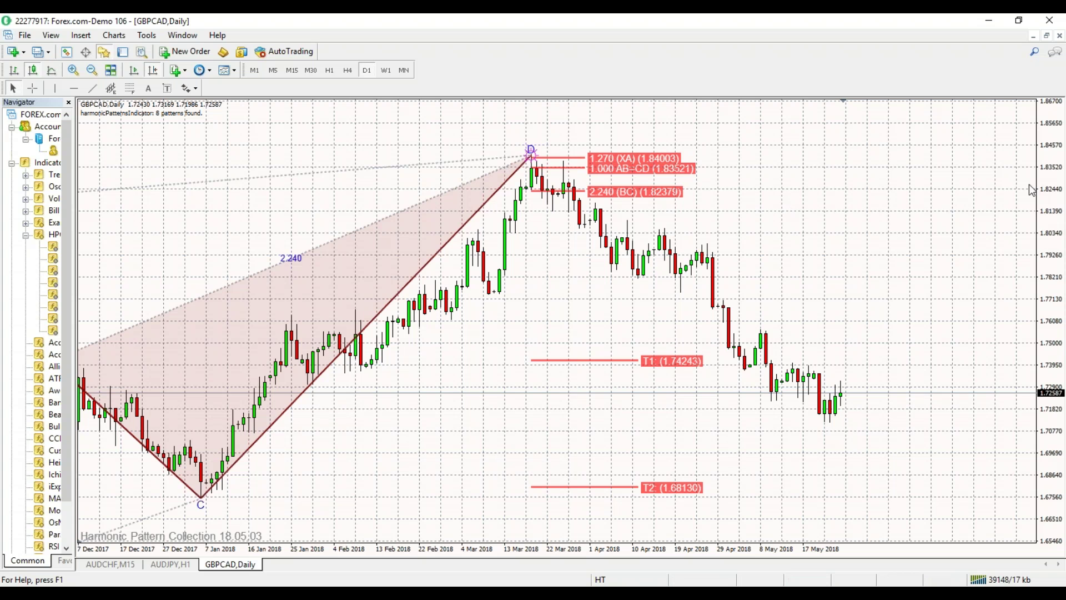
drag(1041, 189, 1044, 239)
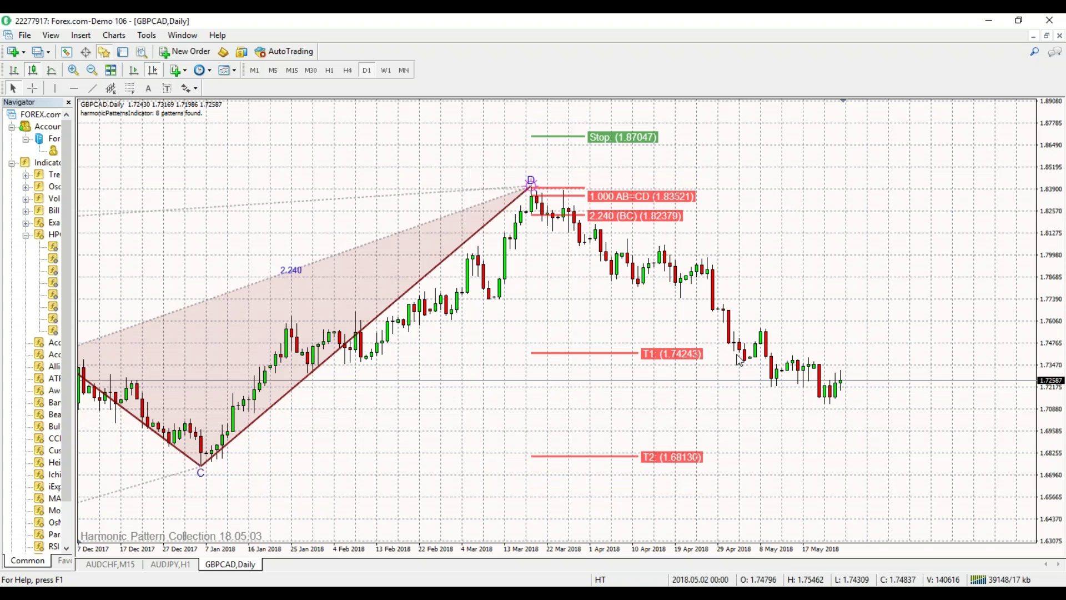
drag(213, 150, 337, 152)
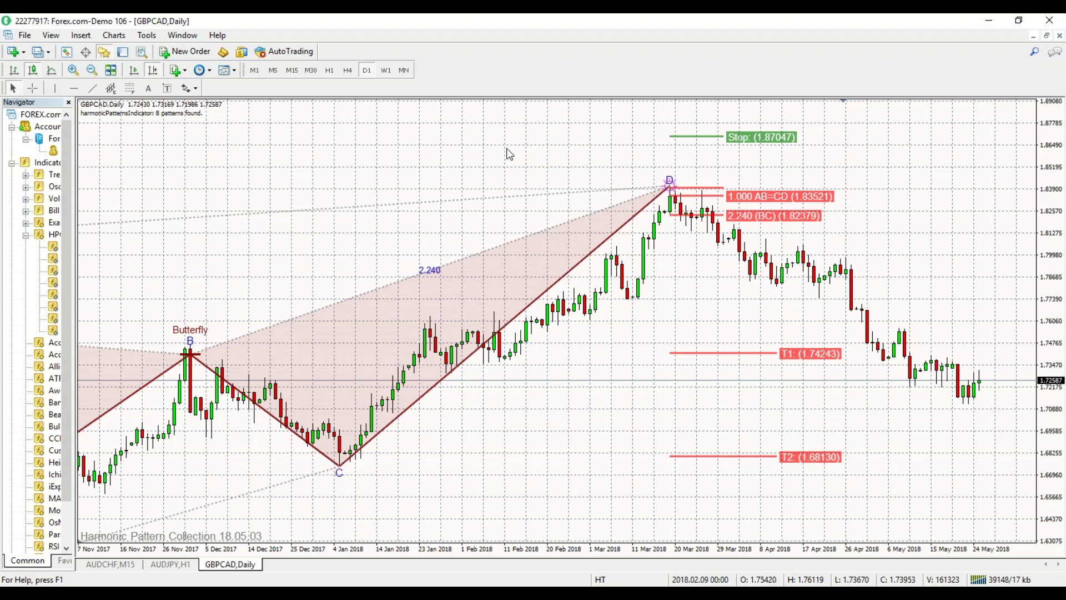
drag(297, 185, 357, 200)
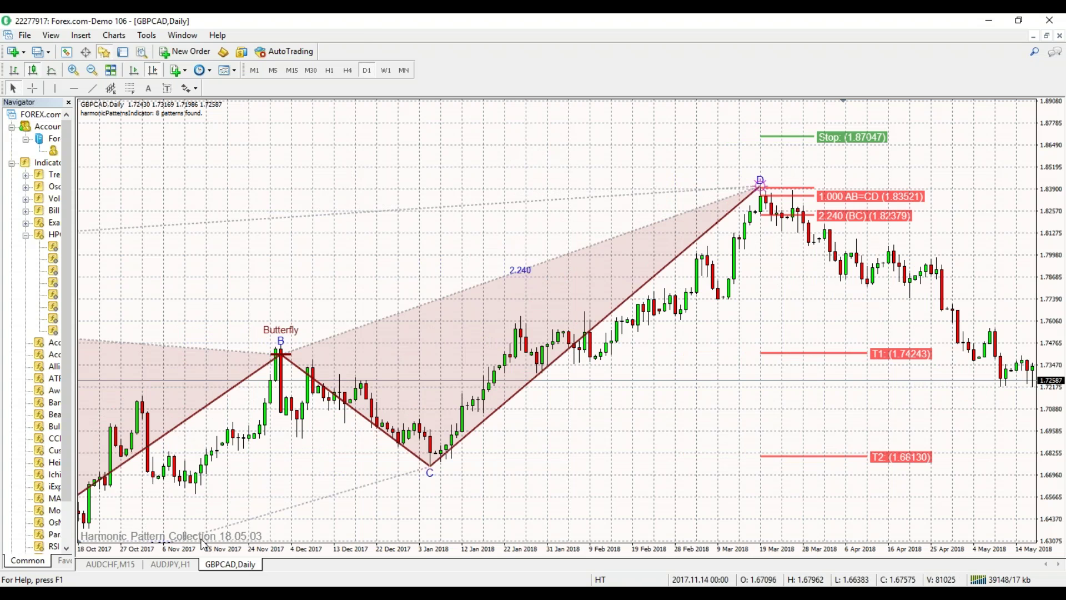
- Check GBPCAD on H1 and zoomed-in M30, then return to D1 showing the 1.84003 D levels and 1.74243 T1
click(329, 71)
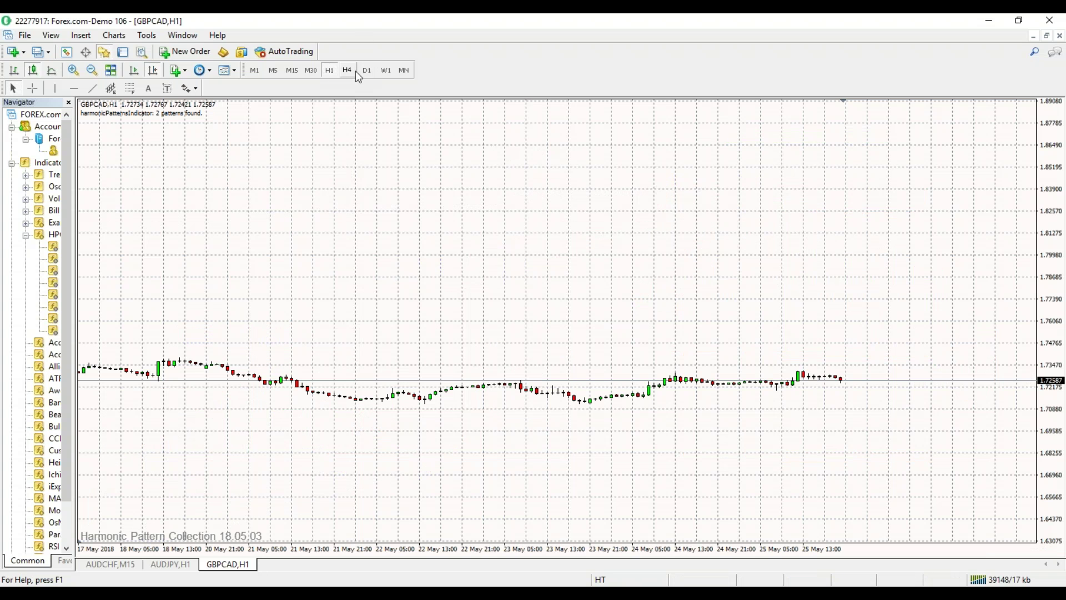
drag(1043, 431, 733, 313)
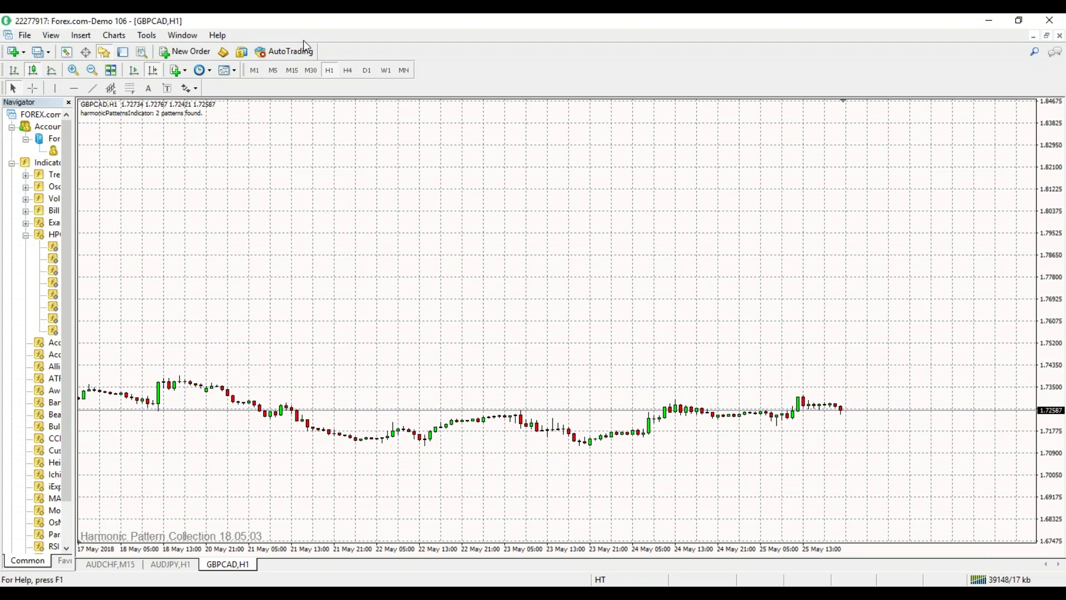
click(311, 71)
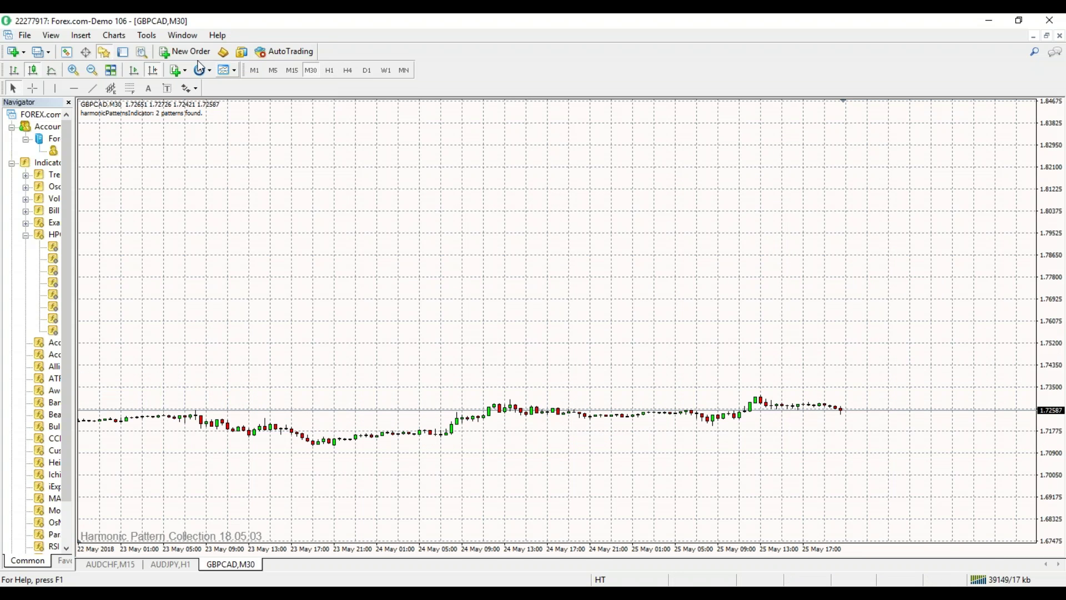
click(73, 70)
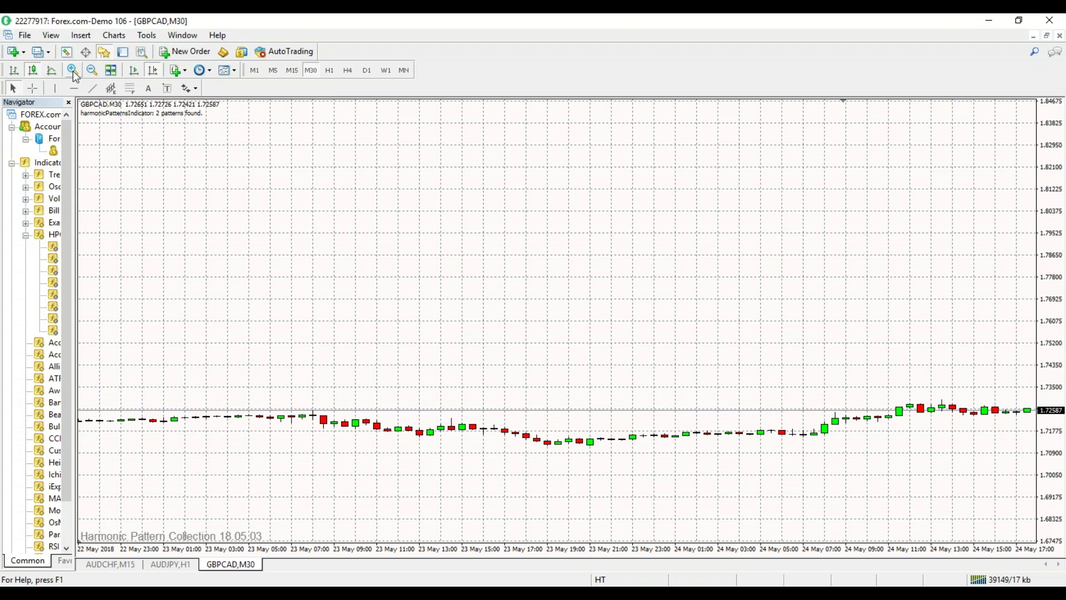
scroll(89, 235, down, 5)
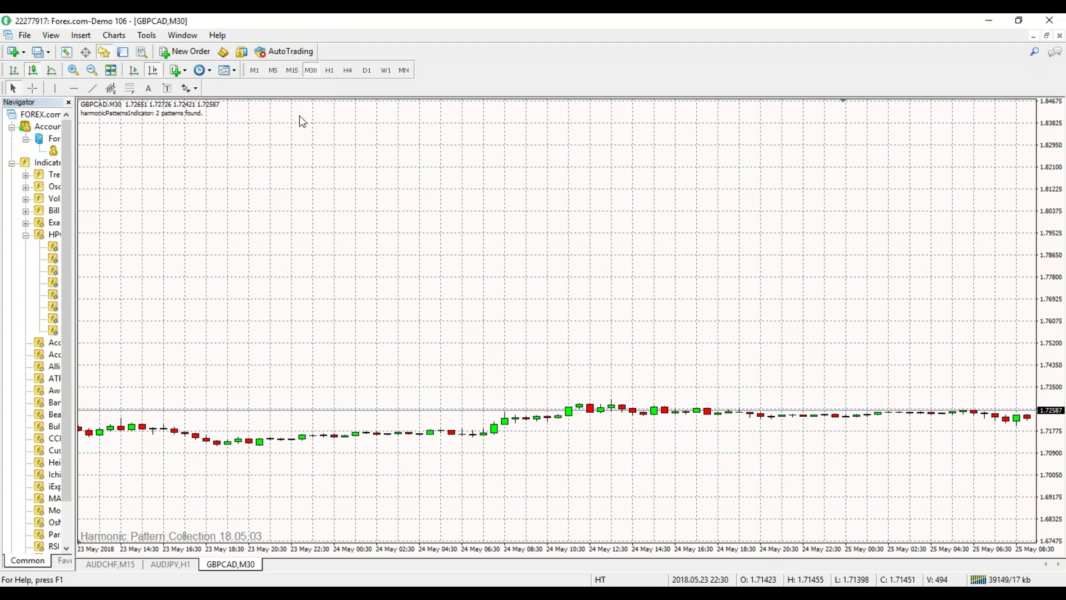
click(367, 70)
drag(366, 286, 683, 483)
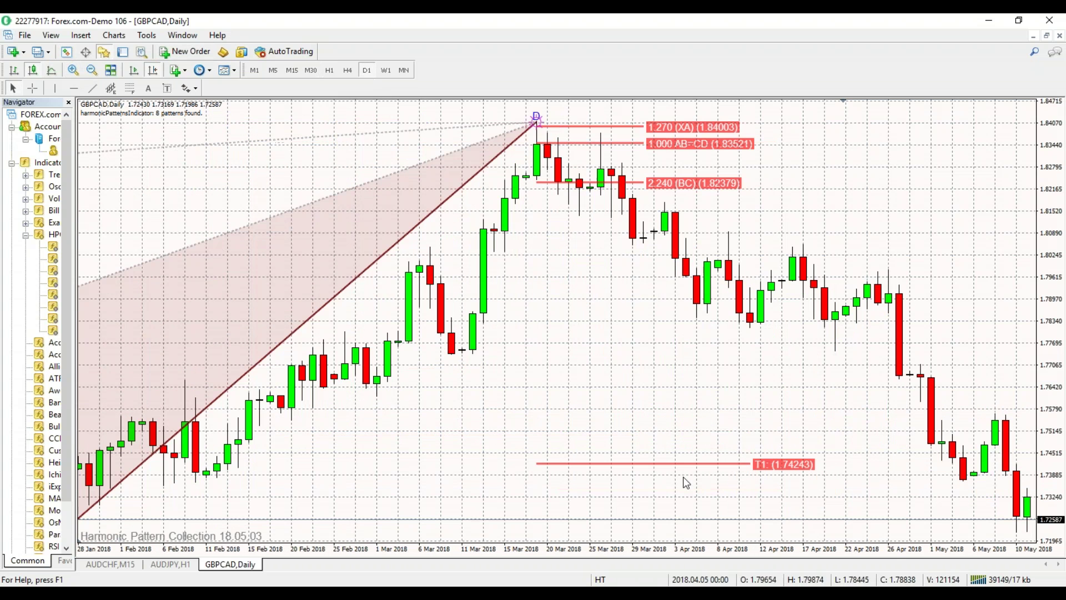
- Open the AUDJPY H1 chart and pan to its latest bars up to 25 May
click(166, 564)
scroll(309, 321, up, 10)
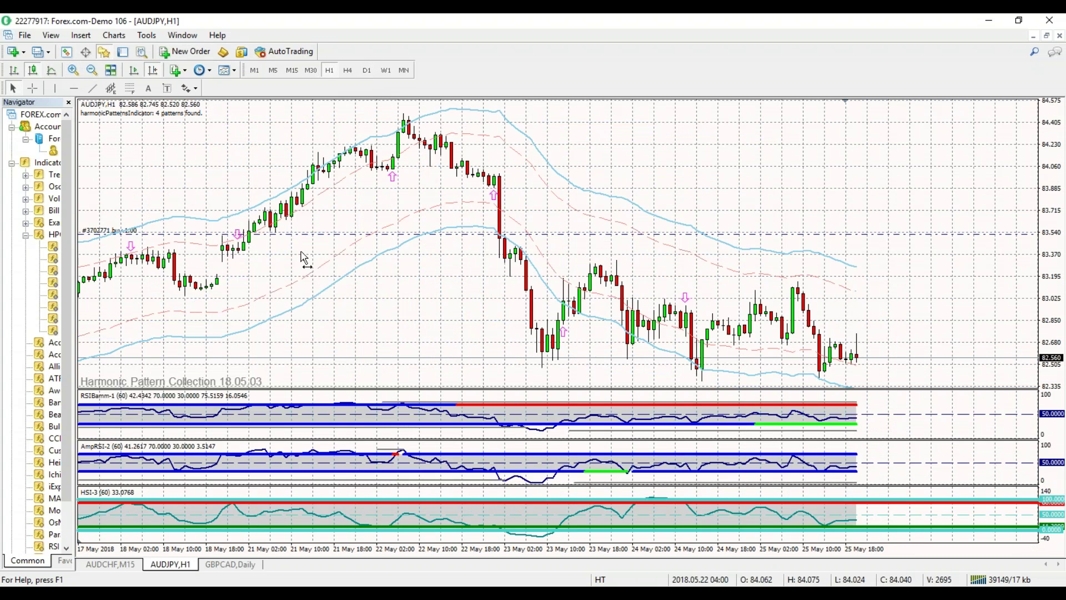
drag(522, 336, 268, 317)
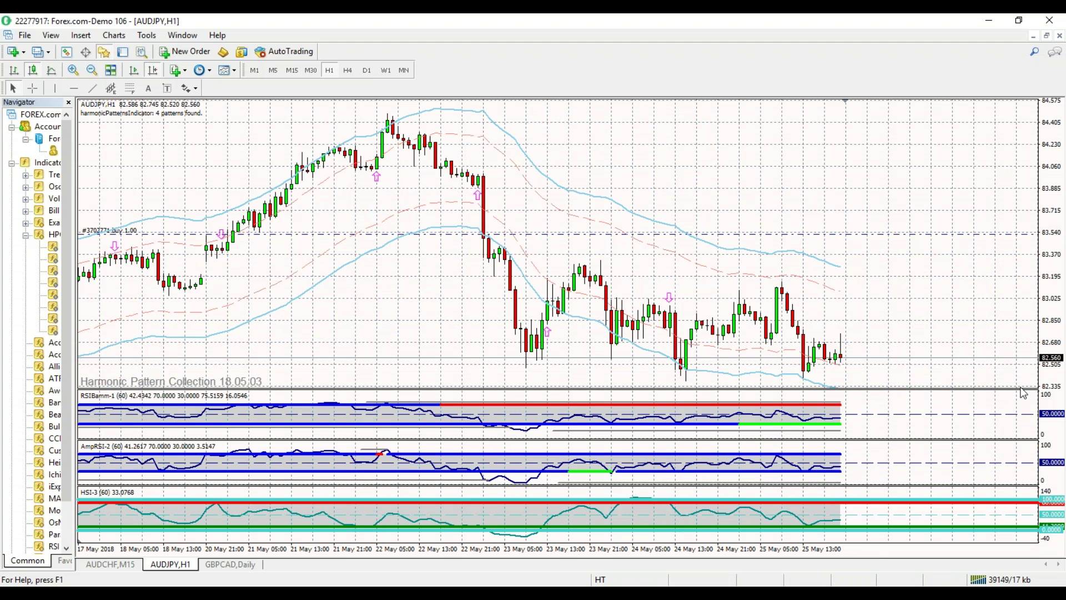
drag(1023, 392, 1025, 395)
- Enlarge the RSIBamm and AmpRSI indicator panes and switch AUDJPY to the daily timeframe
drag(1000, 358, 971, 266)
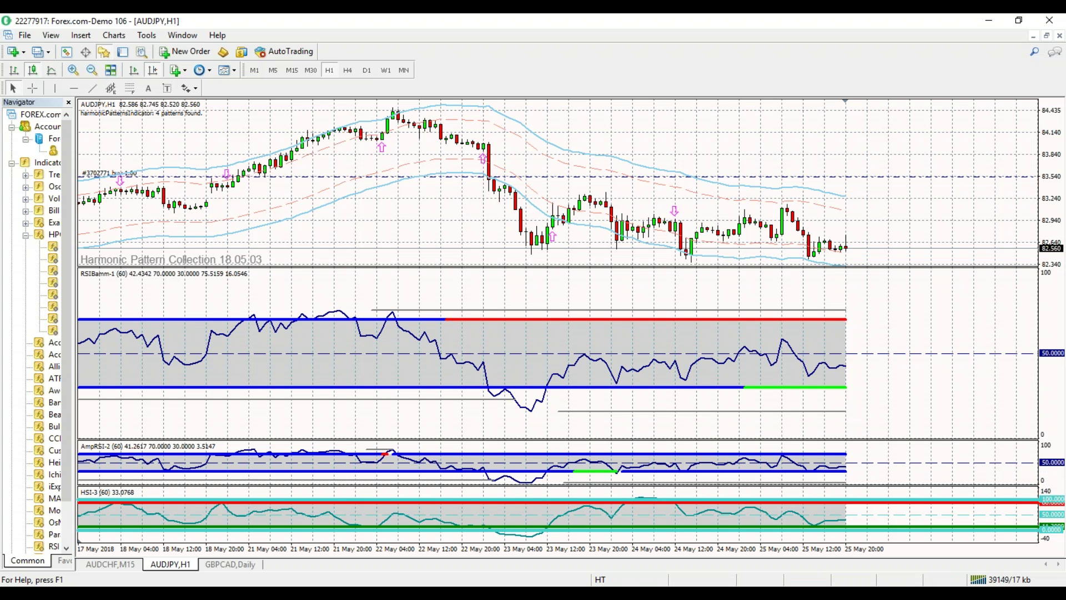
scroll(1032, 438, down, 1)
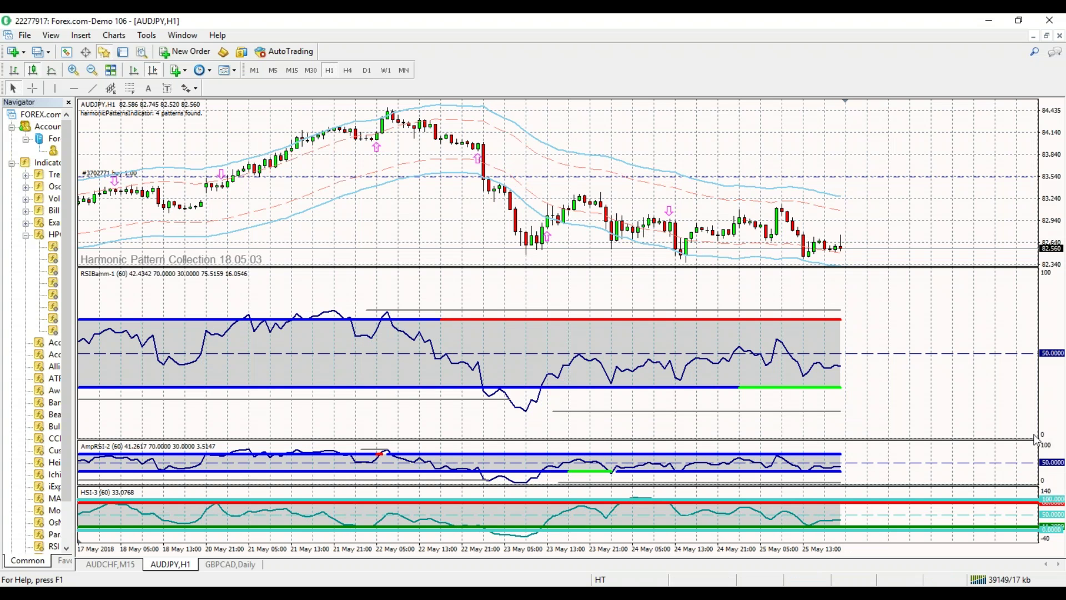
drag(1033, 442, 655, 376)
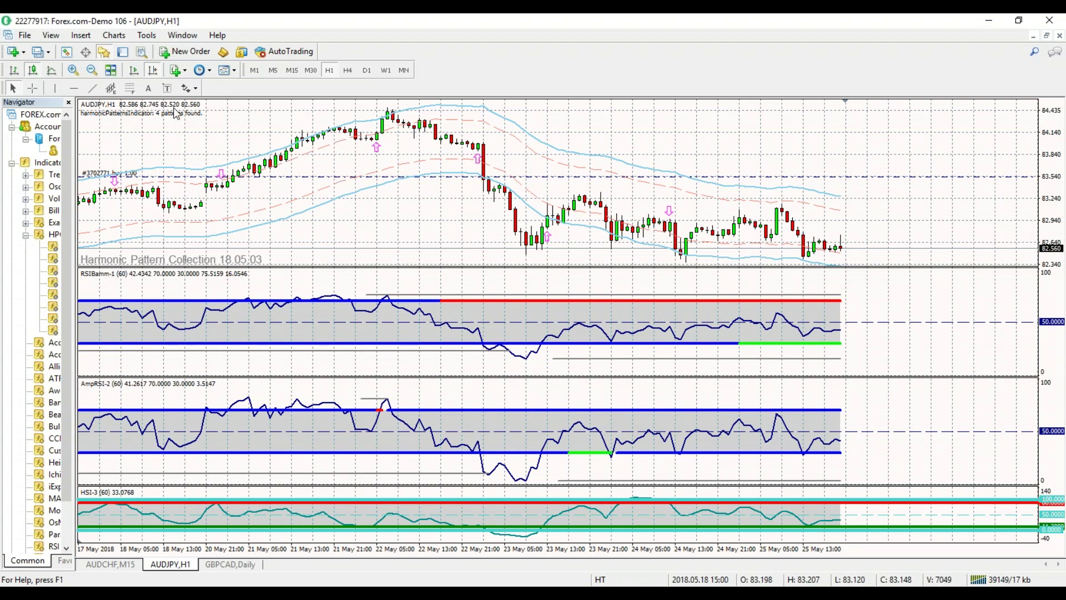
click(366, 74)
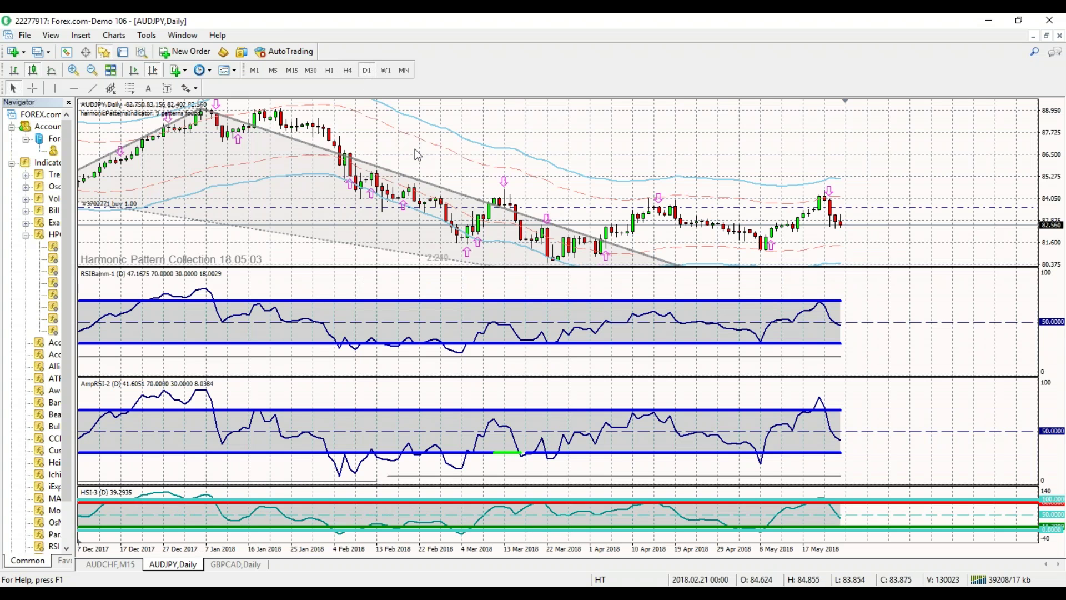
- Compress the AUDJPY price scale and zoom out twice to show July 2016–April 2018 Shark and Bat patterns
drag(1062, 164, 1061, 191)
drag(355, 167, 413, 167)
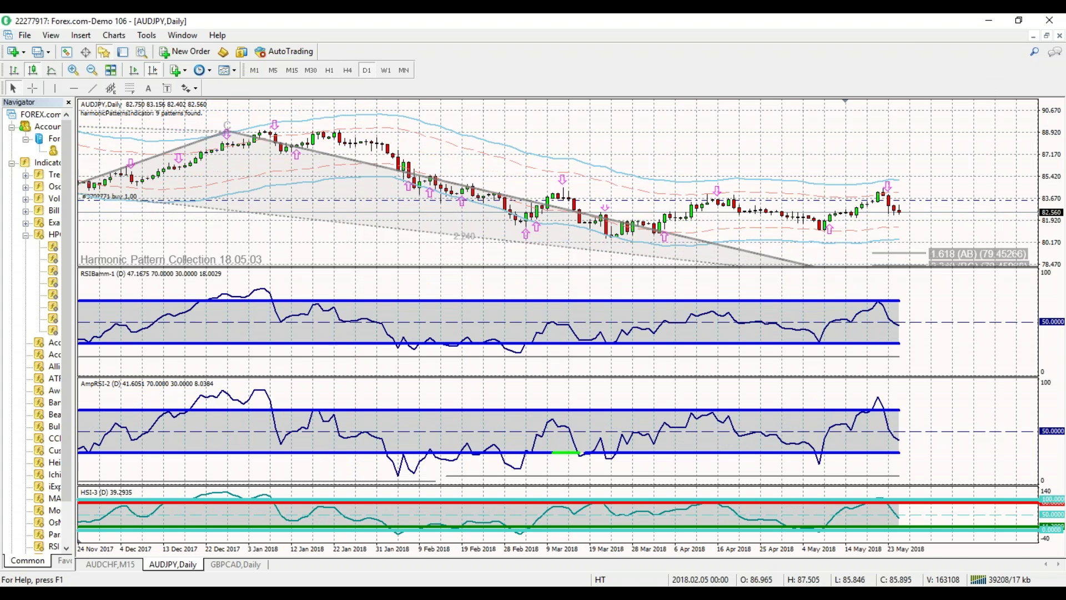
scroll(562, 100, left, 5)
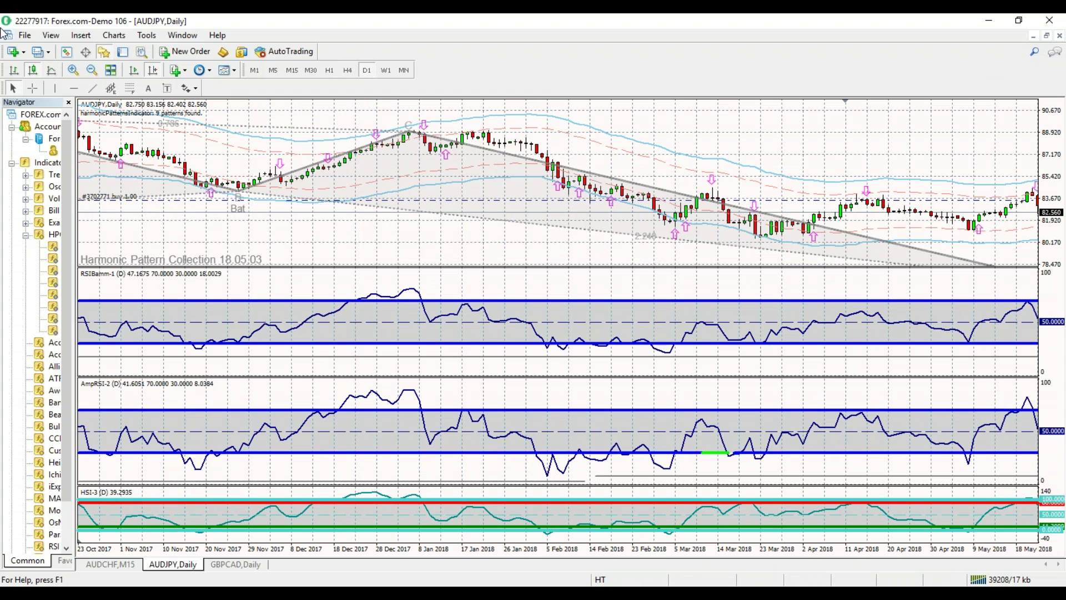
click(92, 71)
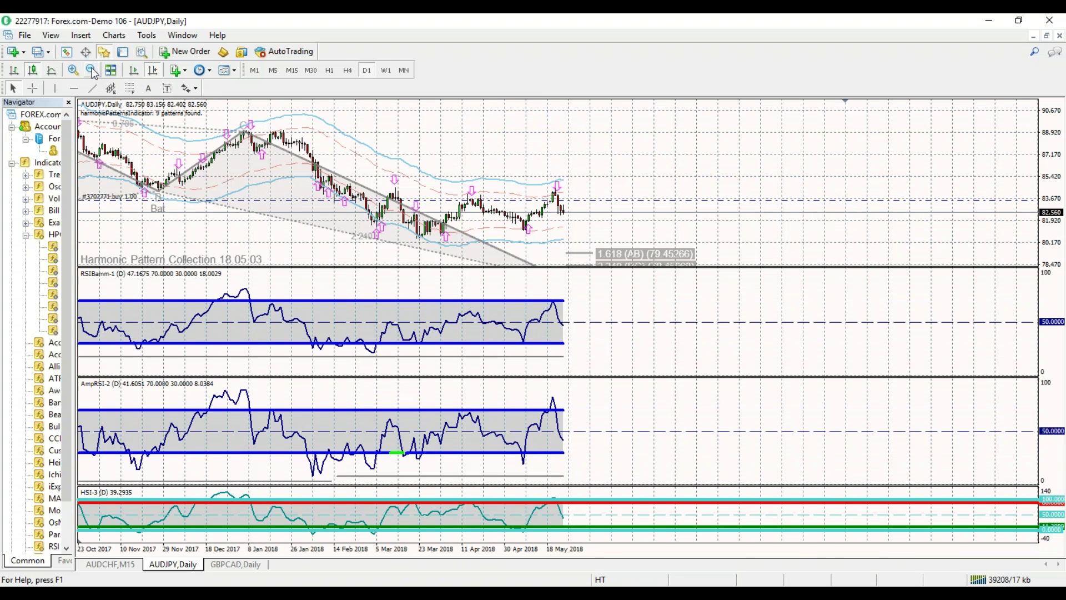
click(92, 71)
scroll(413, 202, left, 10)
scroll(414, 203, right, 4)
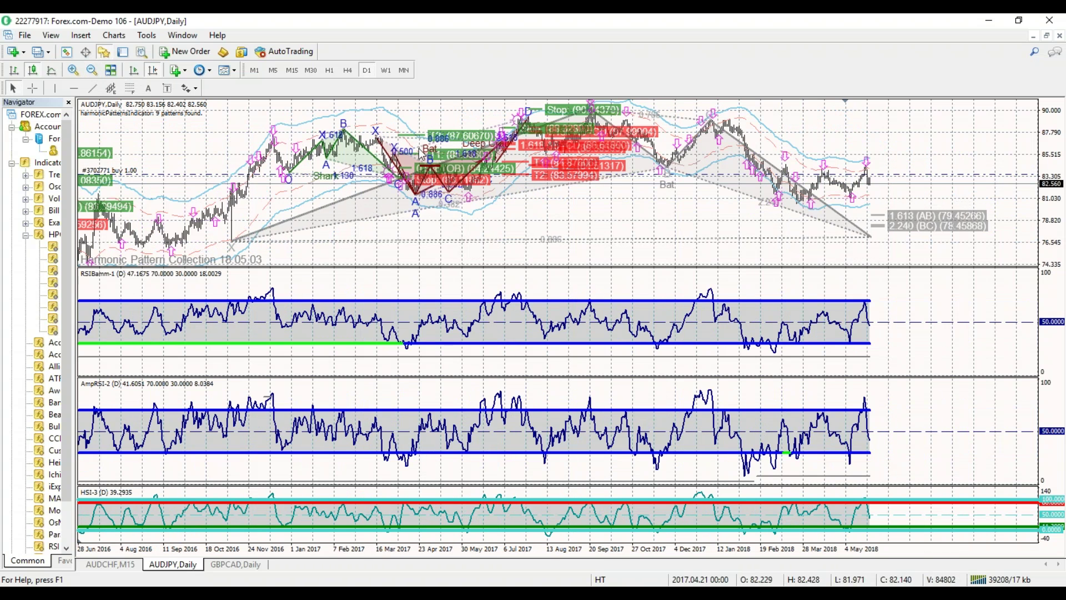
scroll(631, 216, right, 1)
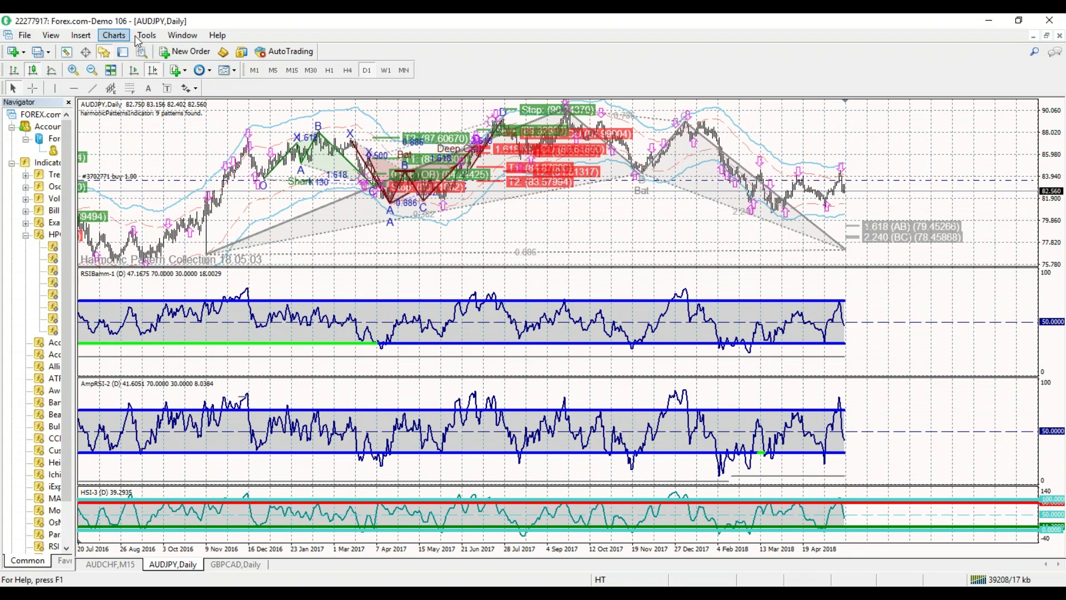
- Compare AUDJPY on M30, M15, M5 and H1, ending on M30 with the Crab's 82.78776 and 82.55224 targets
click(311, 70)
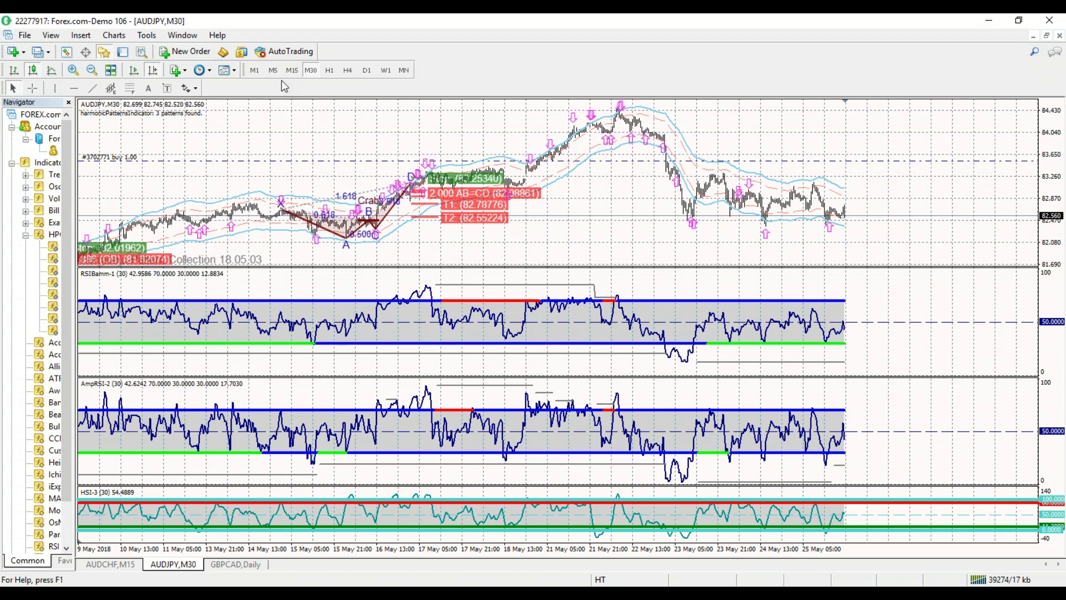
click(294, 72)
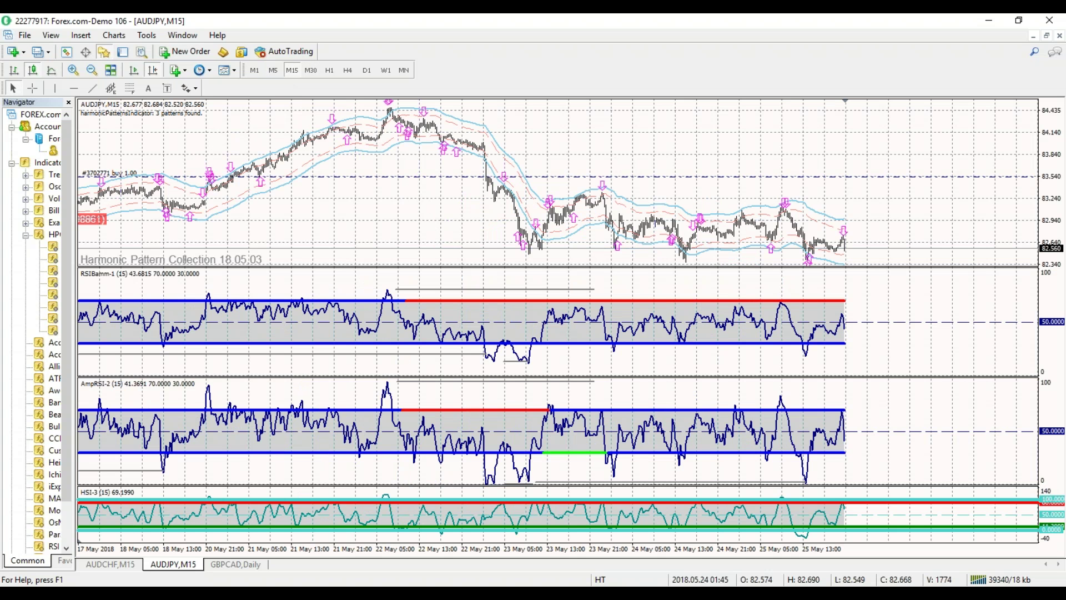
click(273, 71)
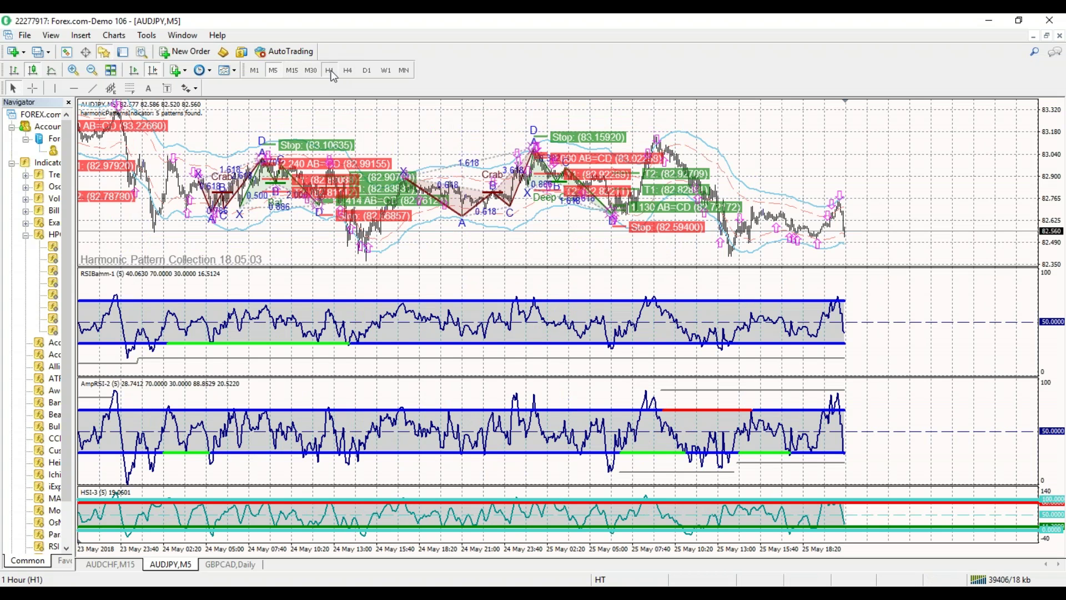
click(331, 72)
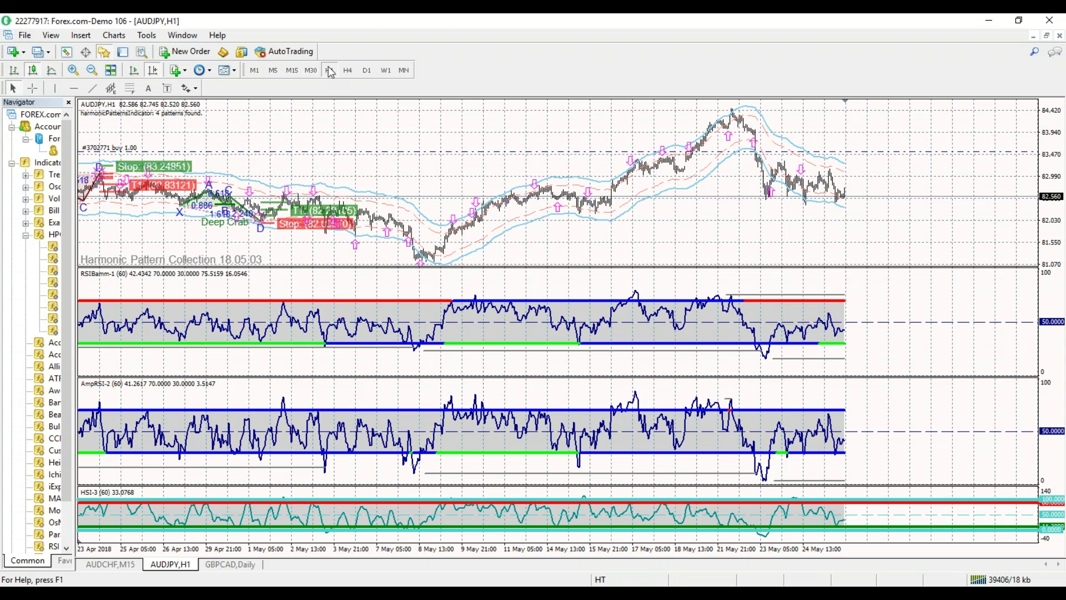
click(310, 70)
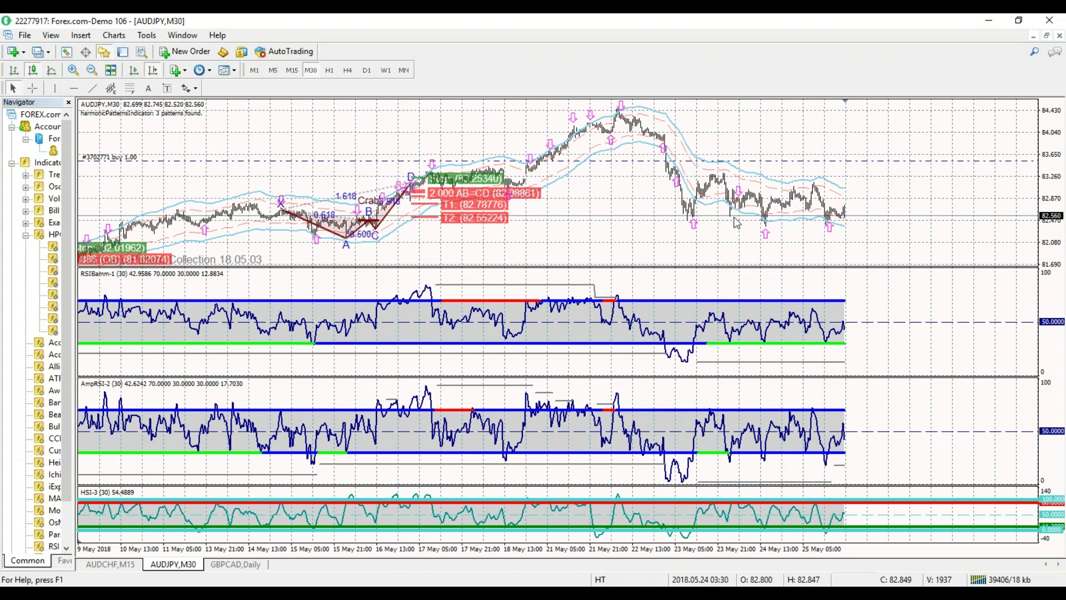